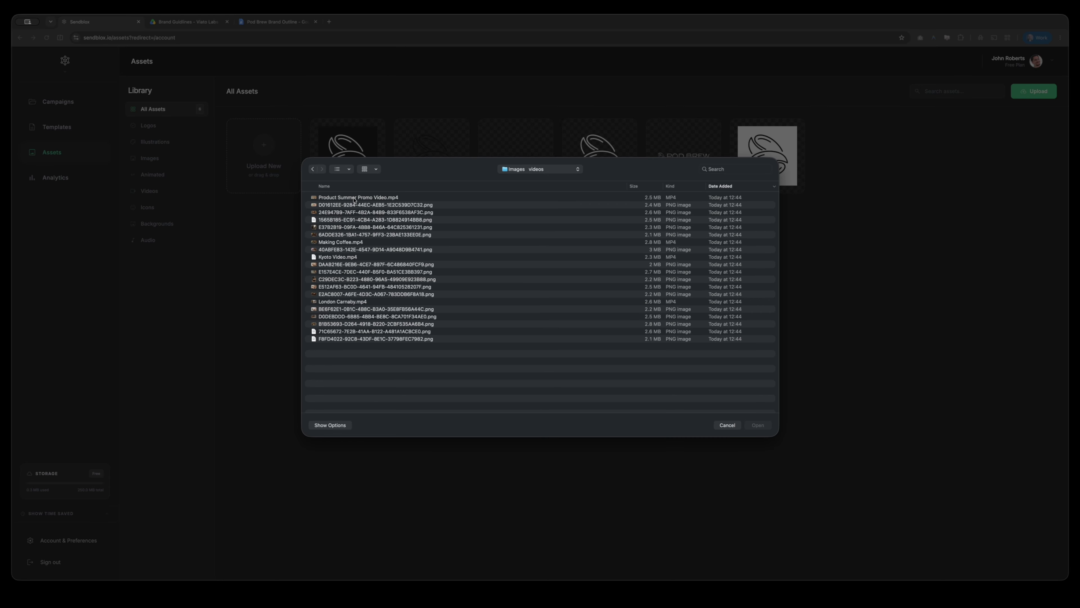
Upload every image and video file in the "images videos" folder, from Product Summer Promo Video.mp4 through the last PNG, to the asset library.
left_click(355, 197)
left_click(358, 339, "shift")
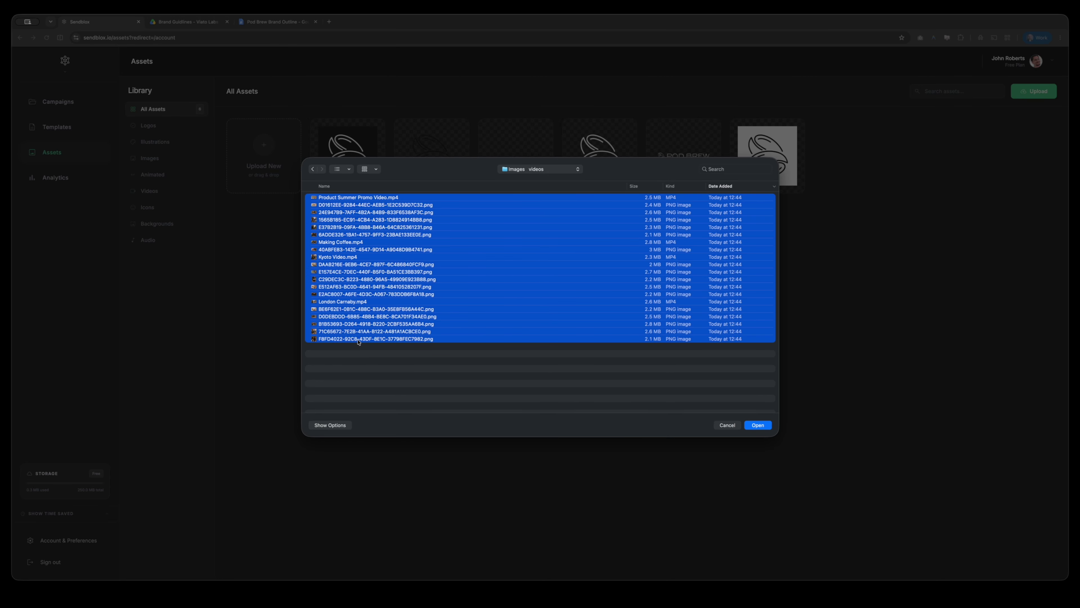
left_click(758, 425)
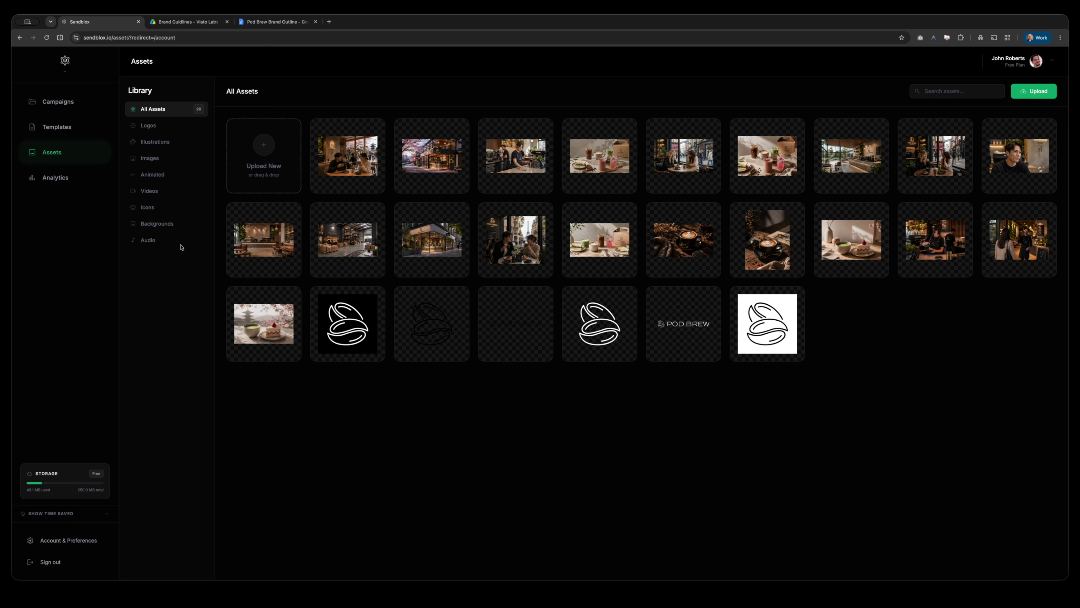
Review the library's Logos, Illustrations, Images, Animated, Videos and Backgrounds categories, and return to All Assets.
left_click(171, 126)
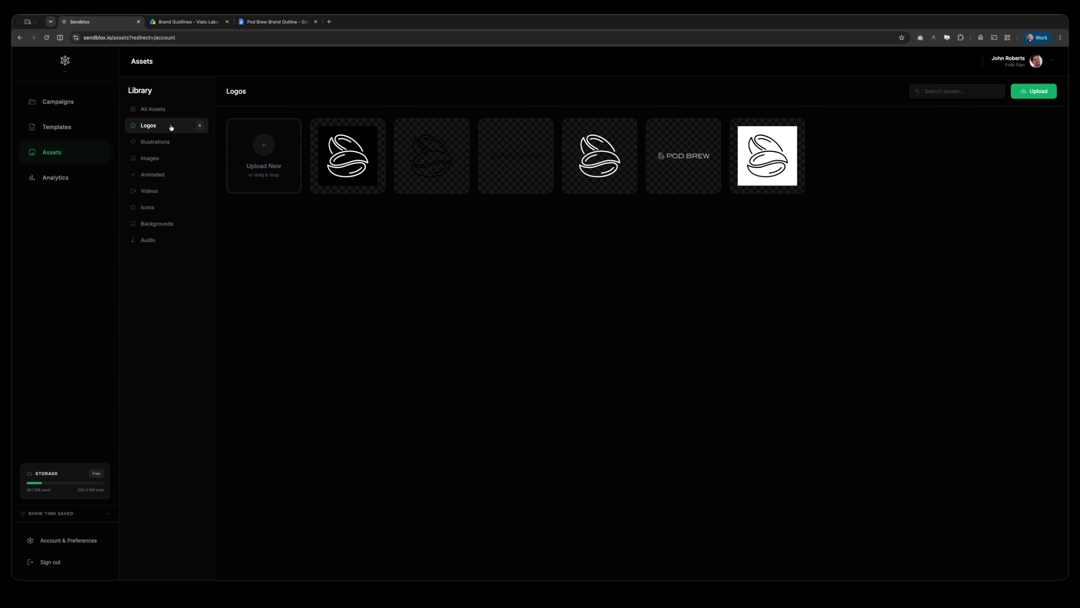
left_click(171, 143)
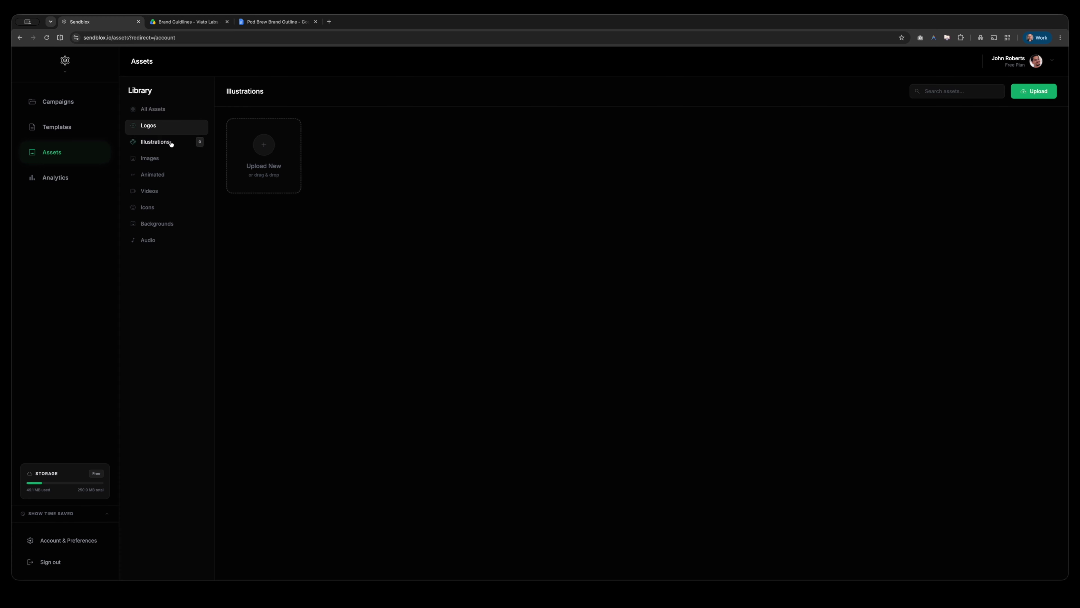
left_click(168, 158)
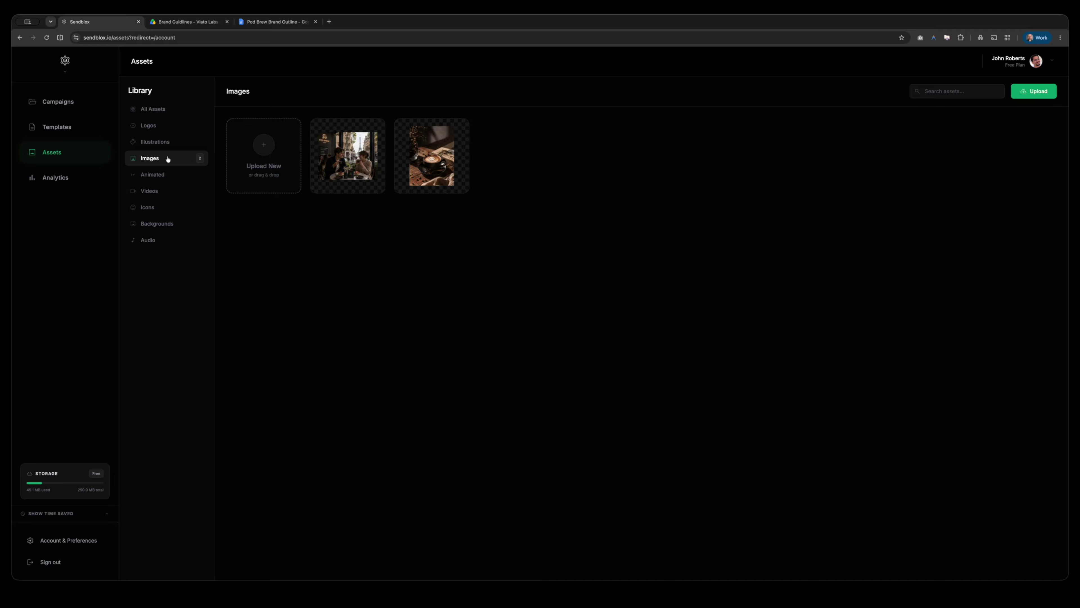
left_click(166, 173)
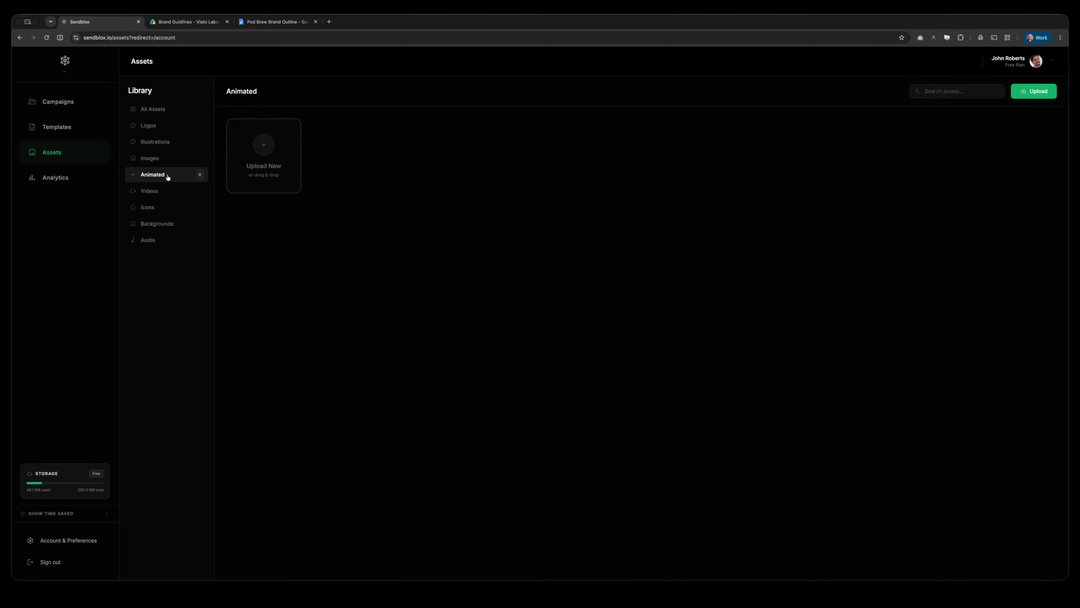
left_click(167, 190)
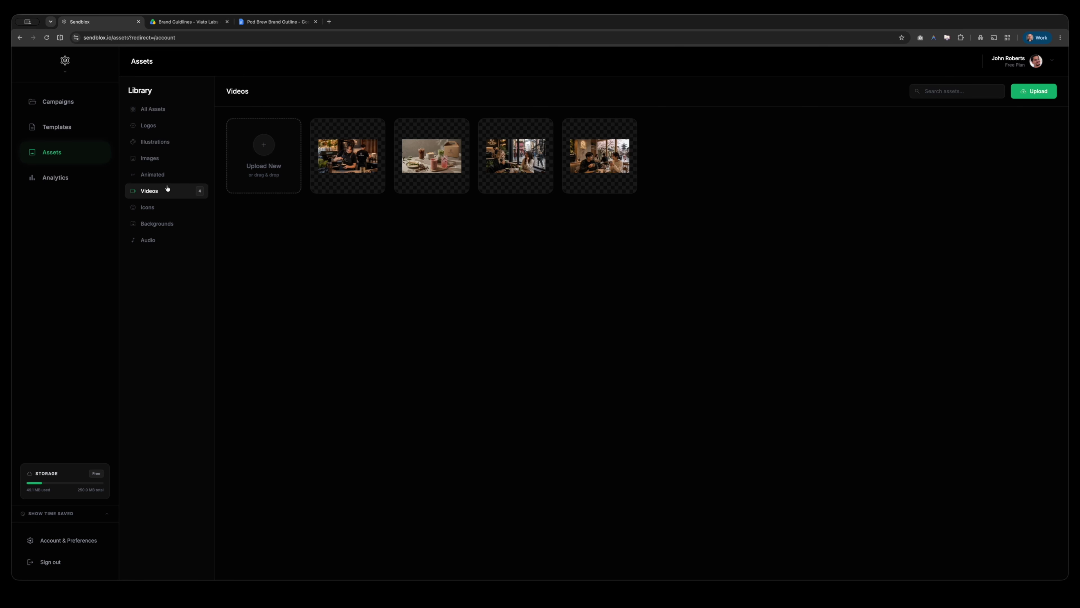
left_click(166, 223)
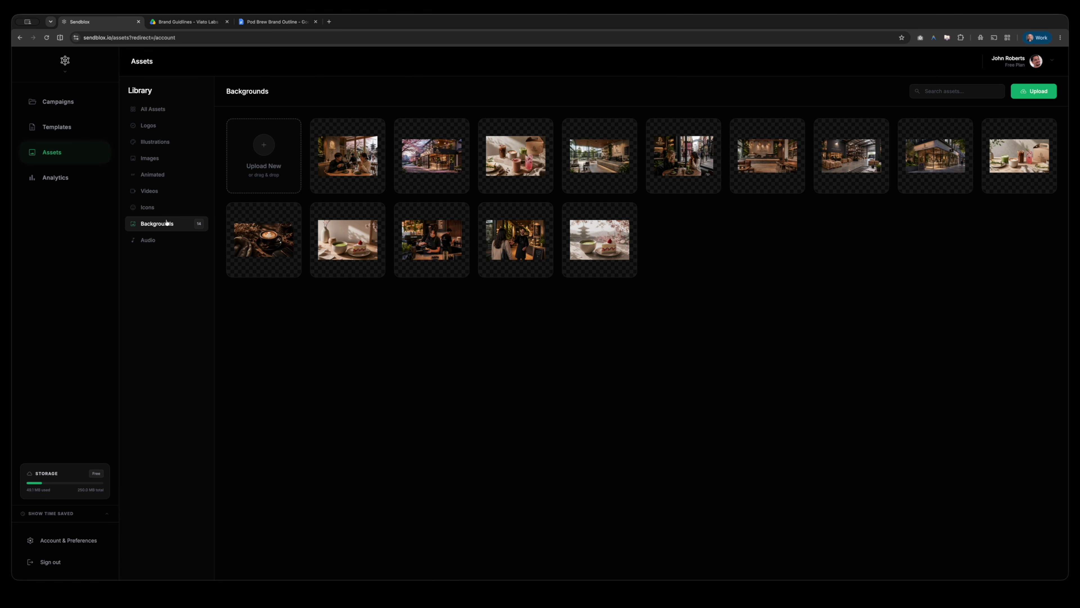
left_click(166, 108)
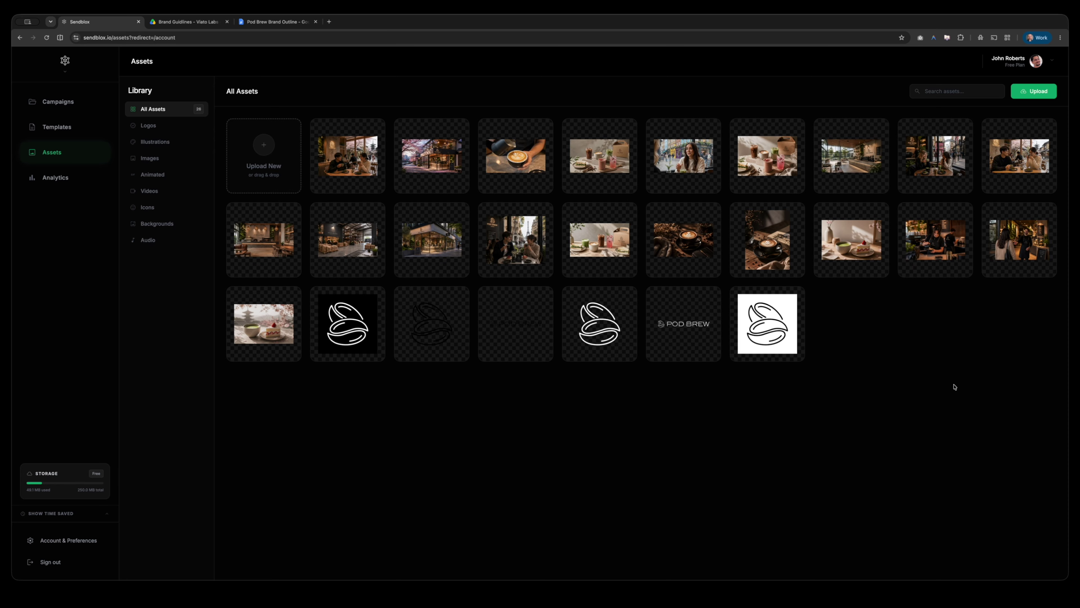
Search all assets for "video" and clear the search to show the full library again.
left_click(935, 92)
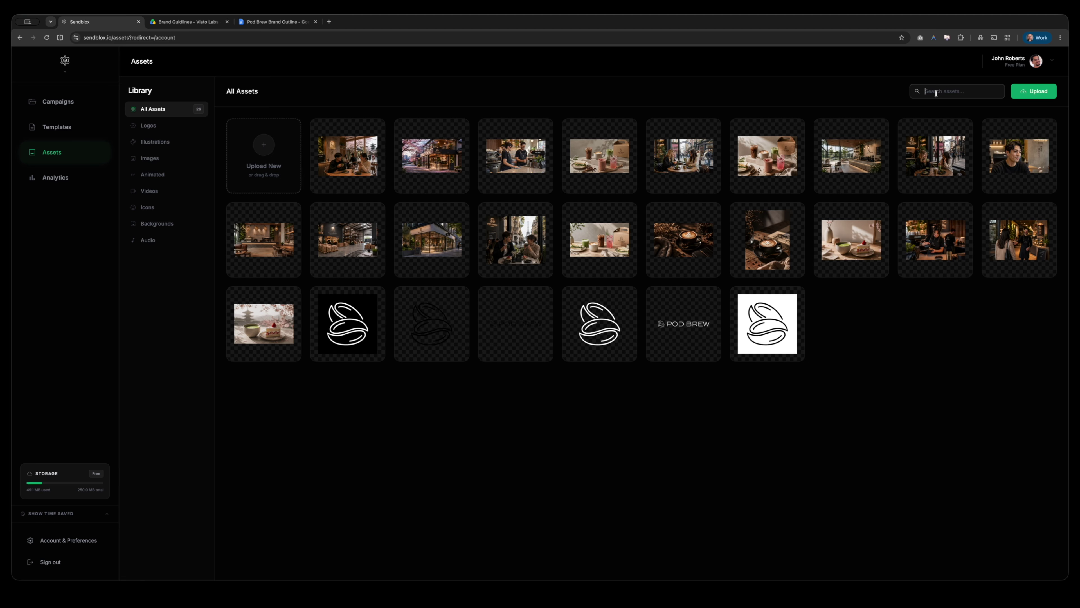
type("vido")
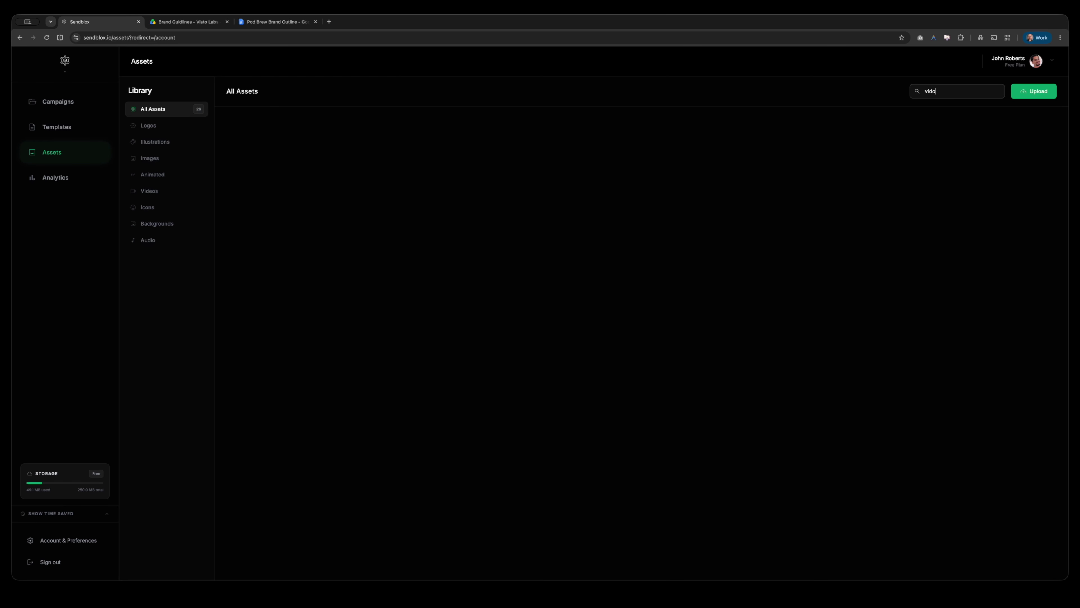
key("BackSpace")
type("eo")
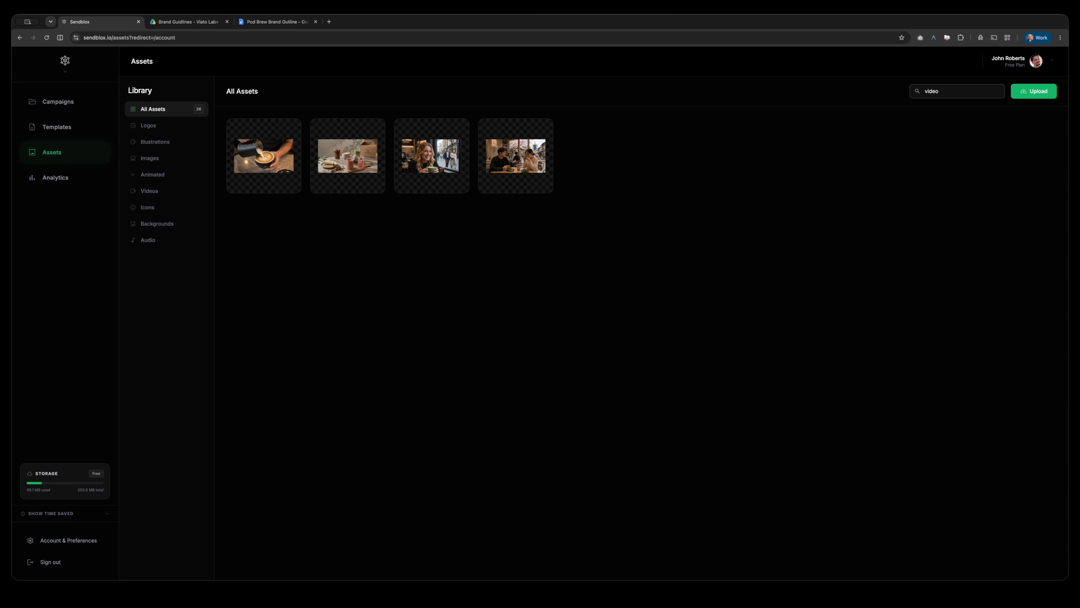
key("BackSpace")
key("BackSpace")
key("BackSpace")
key("BackSpace")
key("BackSpace")
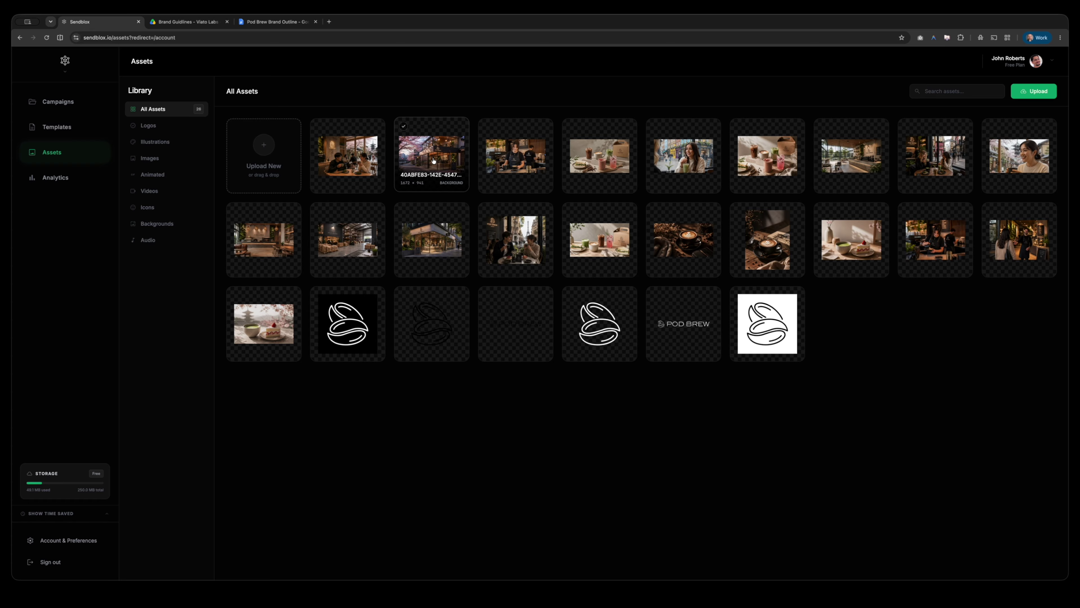
Preview the cherry-blossom Pod Brew storefront image, magnify it for inspection, and return it to 100%.
left_click(434, 159)
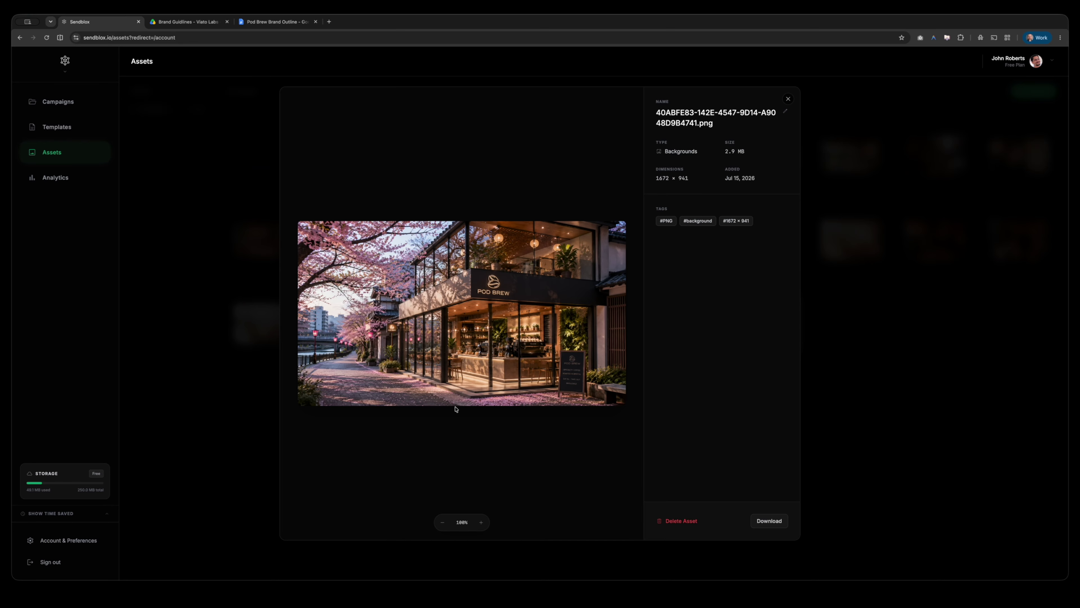
left_click(481, 522)
left_click(481, 522)
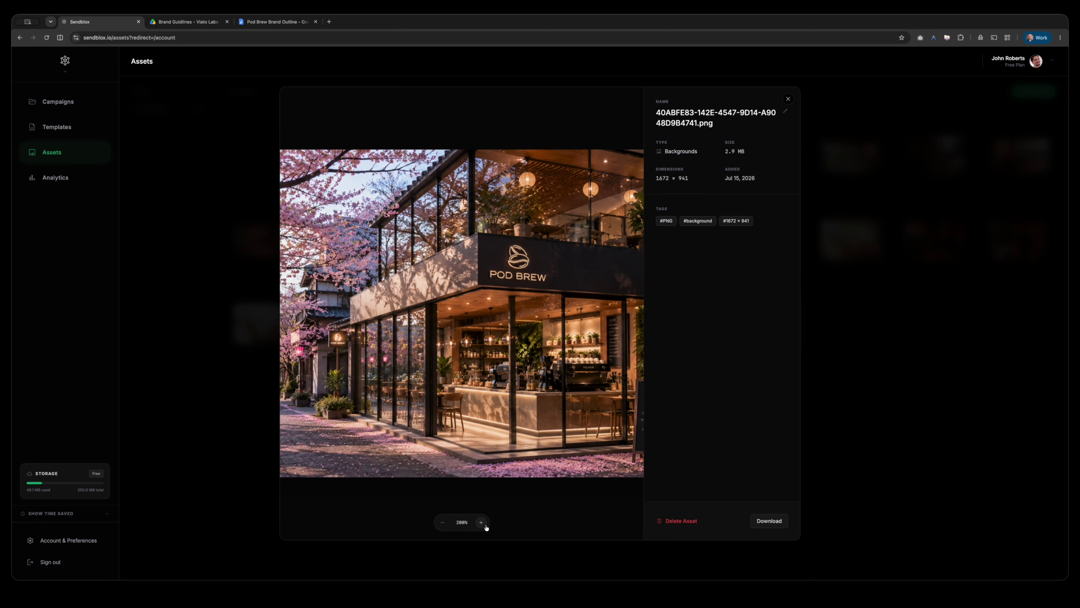
left_click(481, 522)
left_click(442, 522)
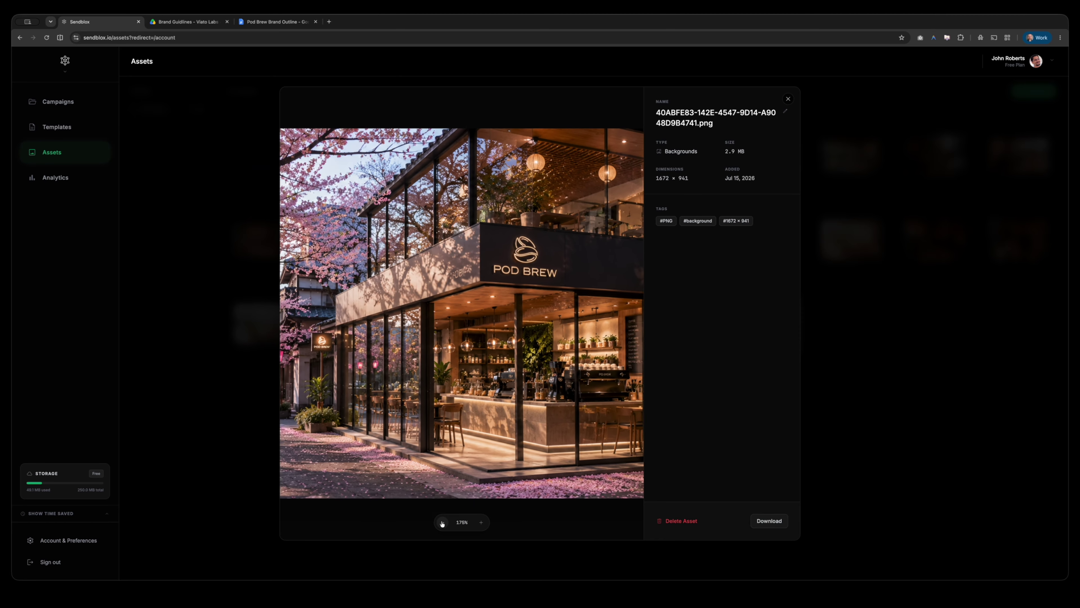
left_click(442, 522)
left_click(442, 522)
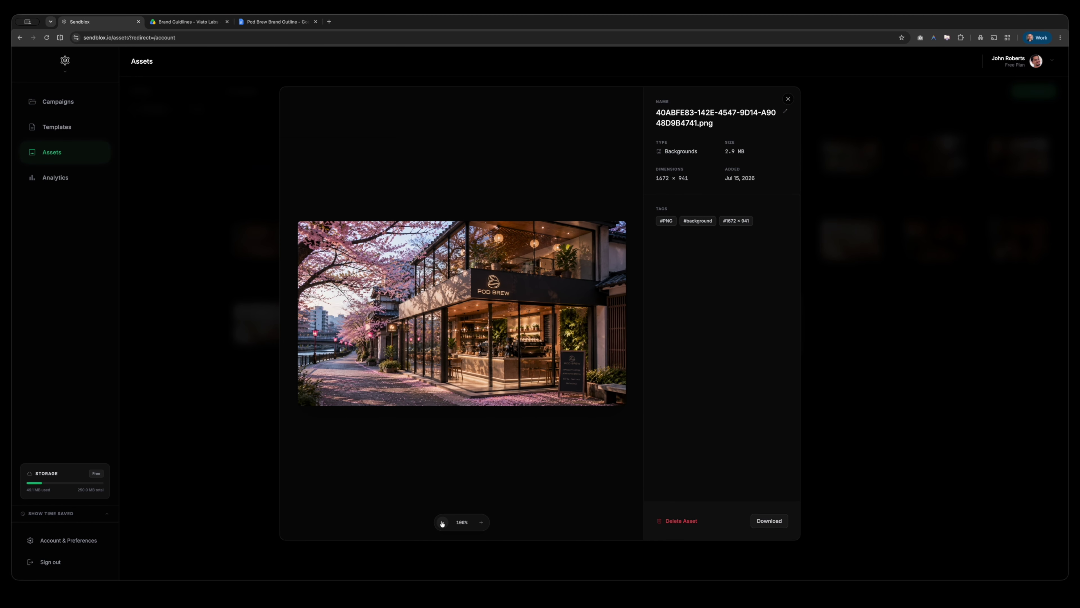
Add the tag "Podbrew Japan" to the storefront image, keep its type as Backgrounds, save the edits and close its details.
left_click(786, 113)
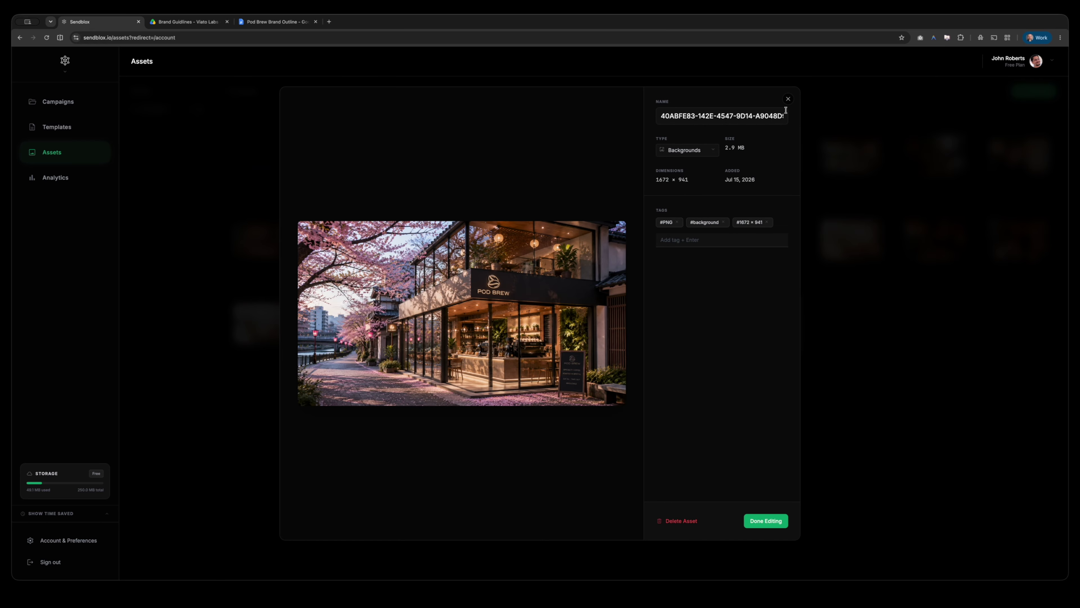
left_click(717, 153)
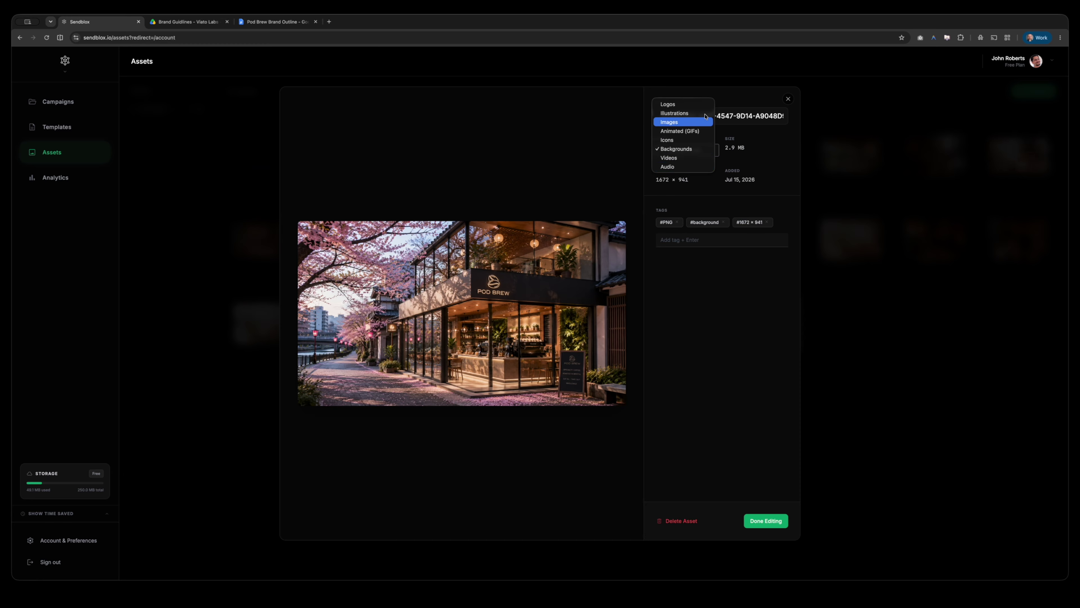
left_click(700, 187)
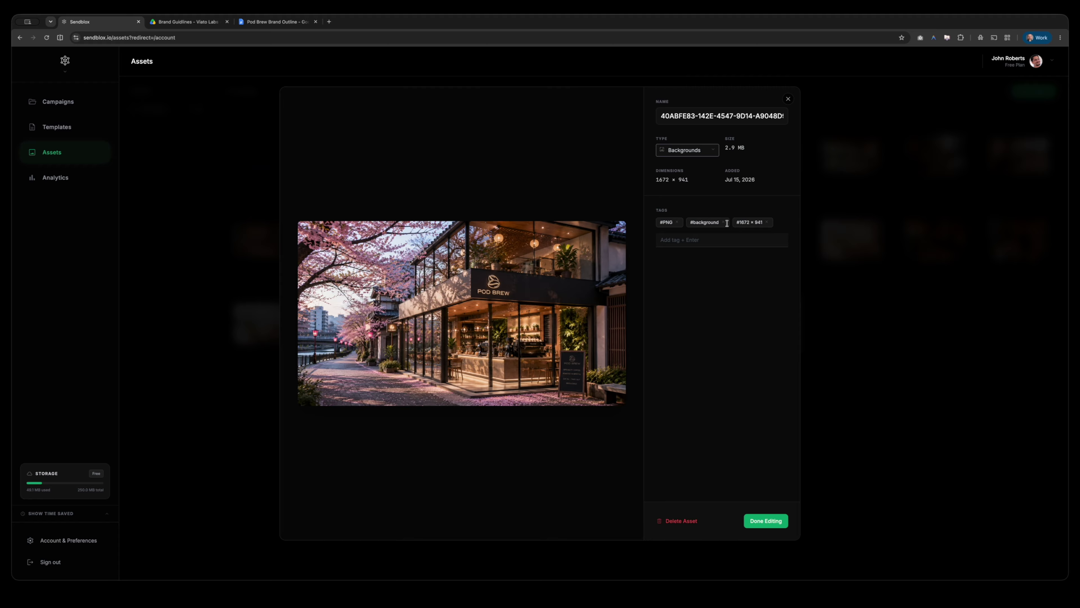
left_click(722, 241)
type("Podbrew Japan")
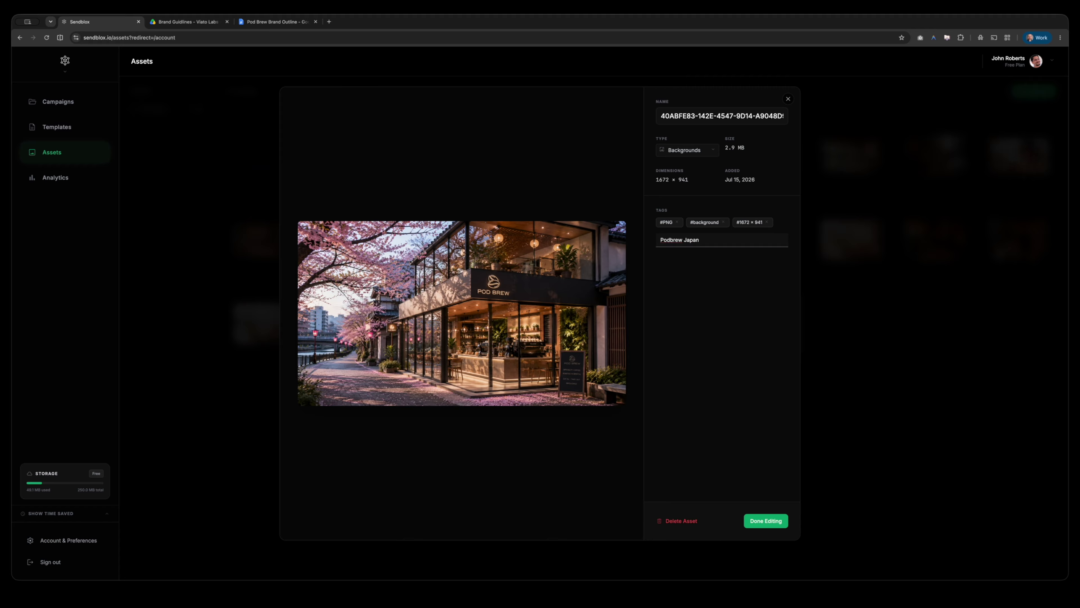
key("Return")
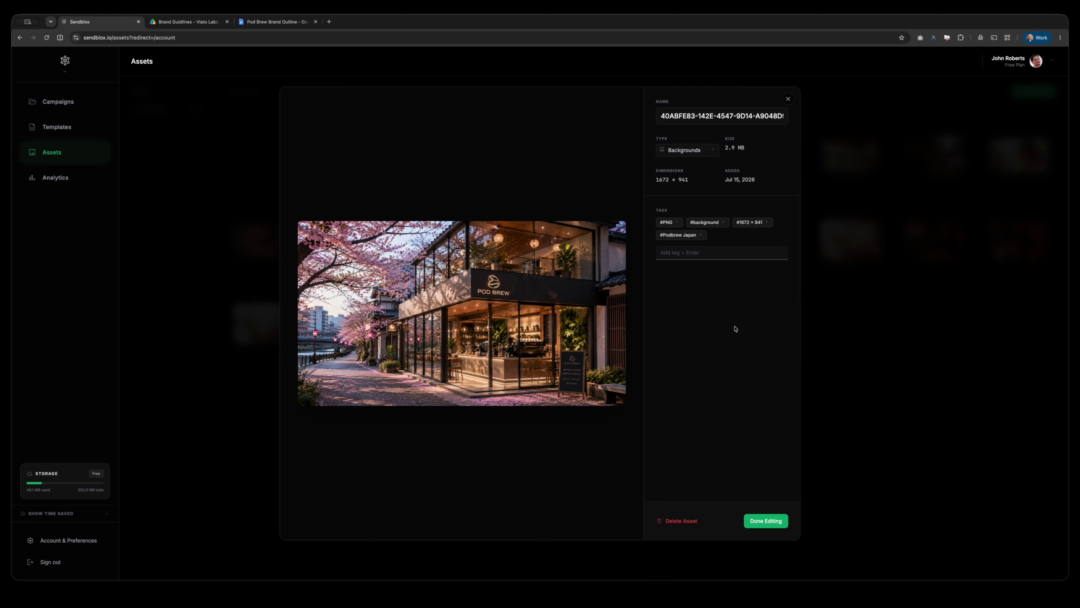
left_click(760, 522)
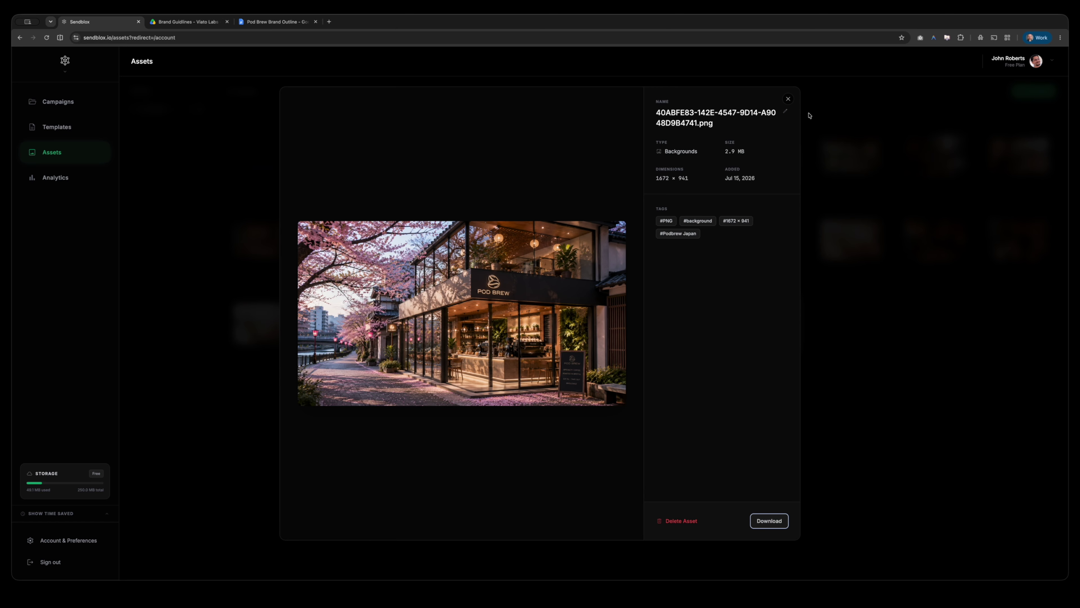
left_click(787, 99)
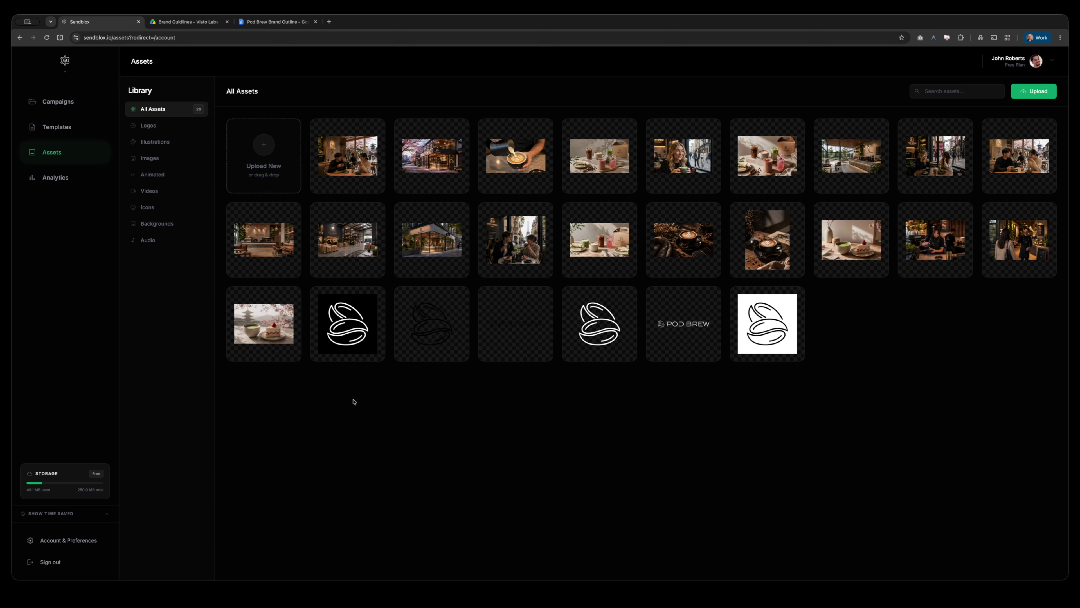
View the details of the matcha and strawberry cake image and close them without editing.
mouse_move(263, 333)
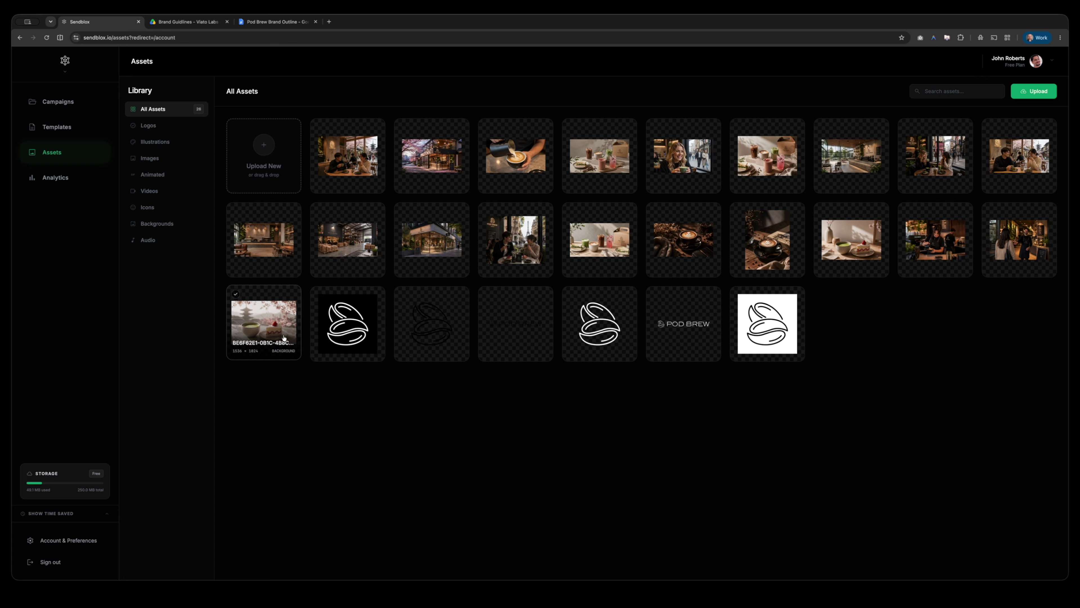
left_click(264, 333)
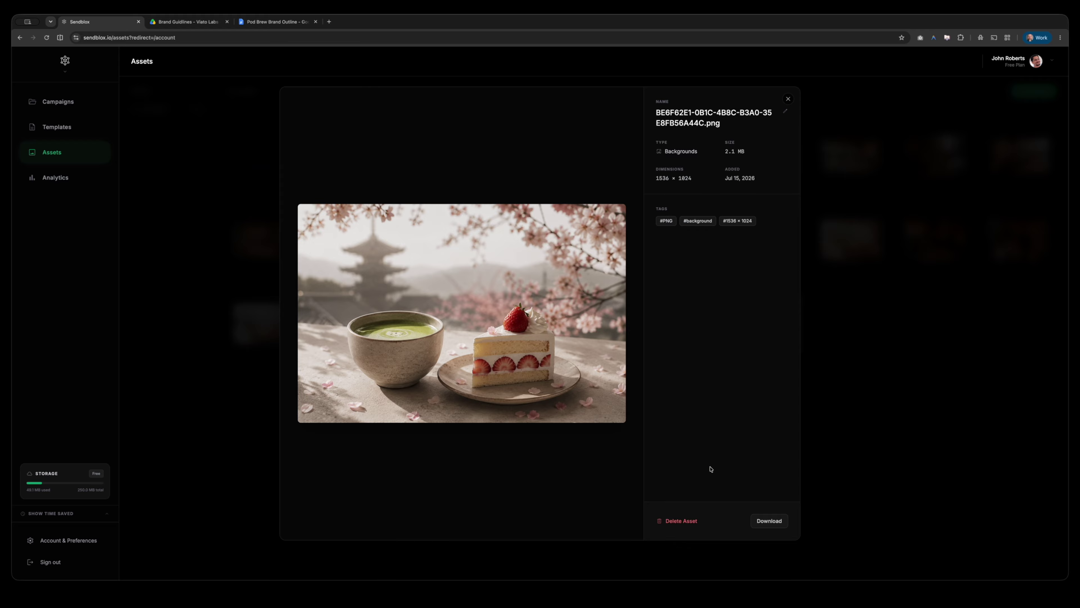
left_click(788, 101)
left_click(788, 101)
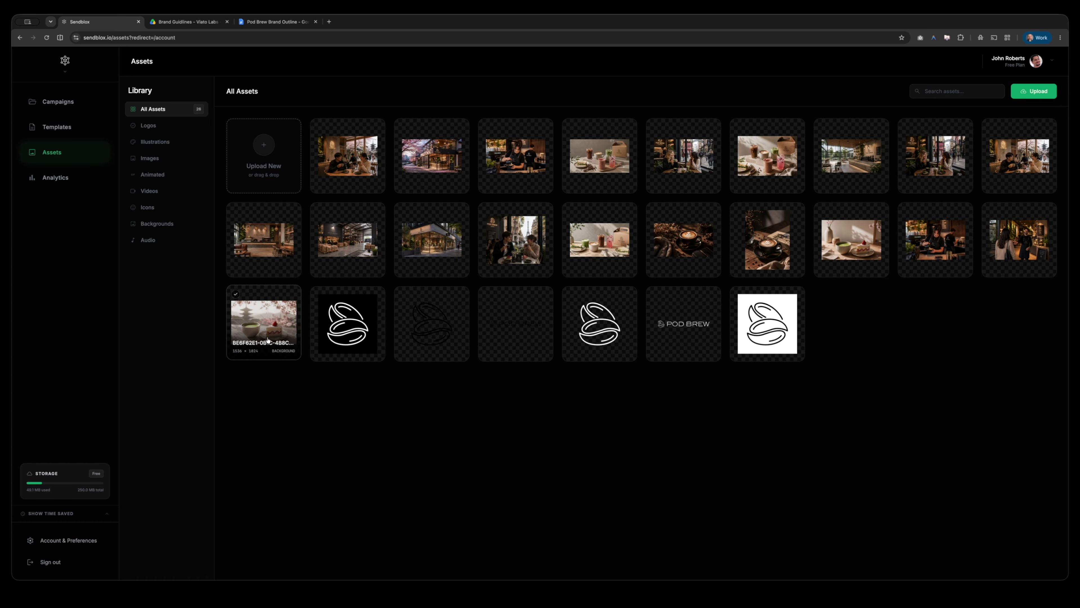
left_click(269, 338)
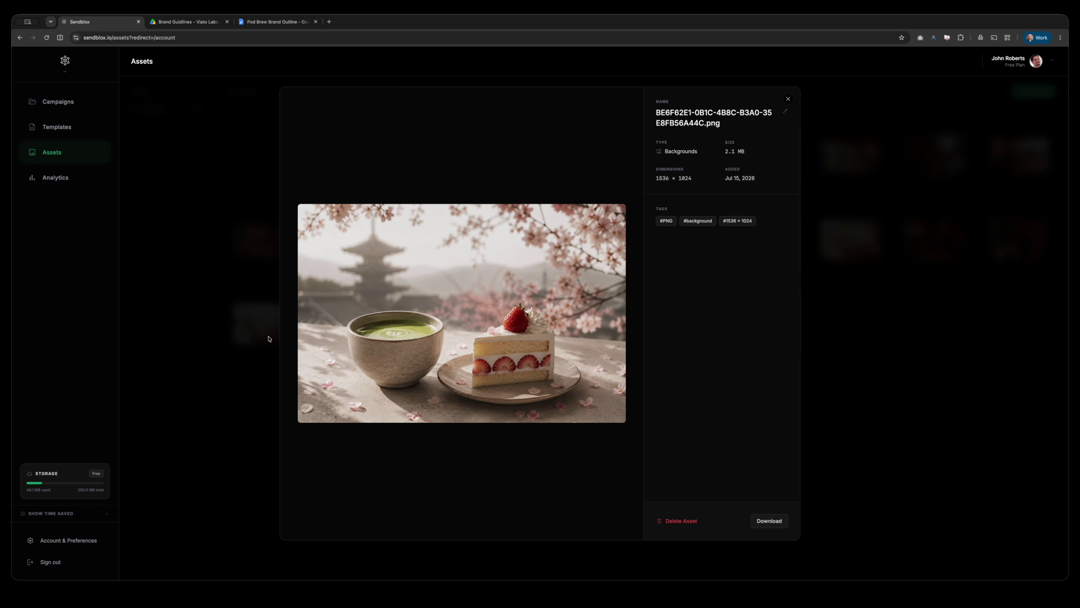
left_click(787, 99)
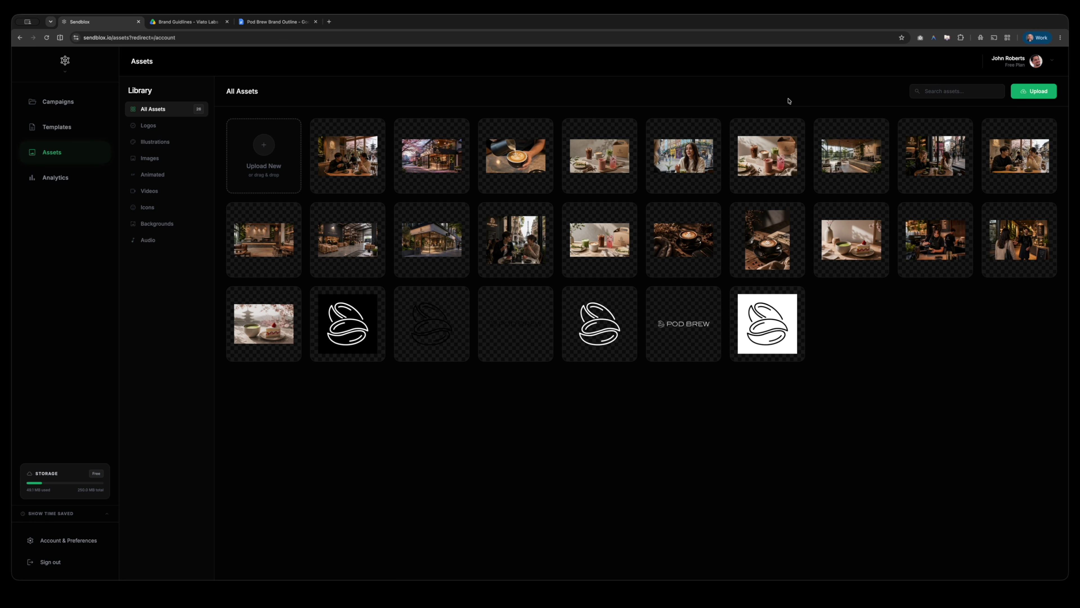
Select the matcha and strawberry cake, dark coffee beans, and light matcha and cake table background images, and delete them together.
left_click(273, 334)
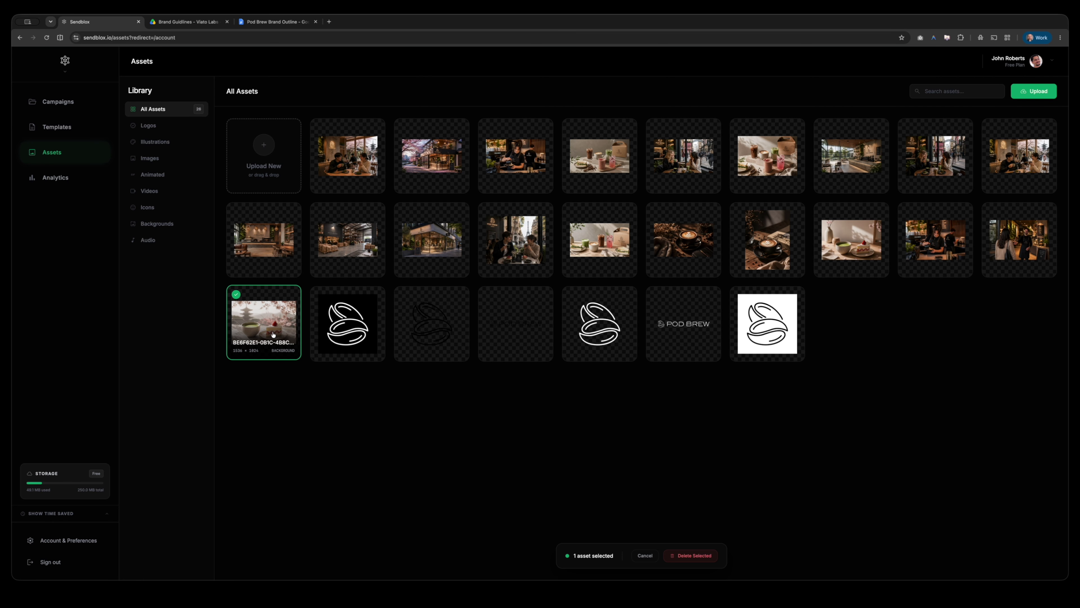
left_click(662, 238)
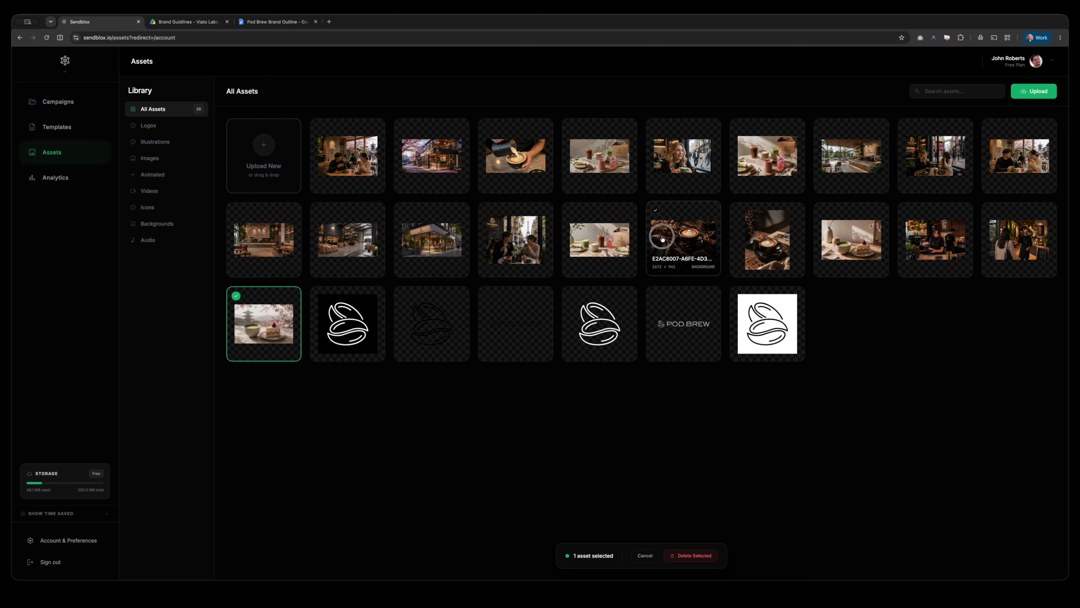
left_click(865, 246)
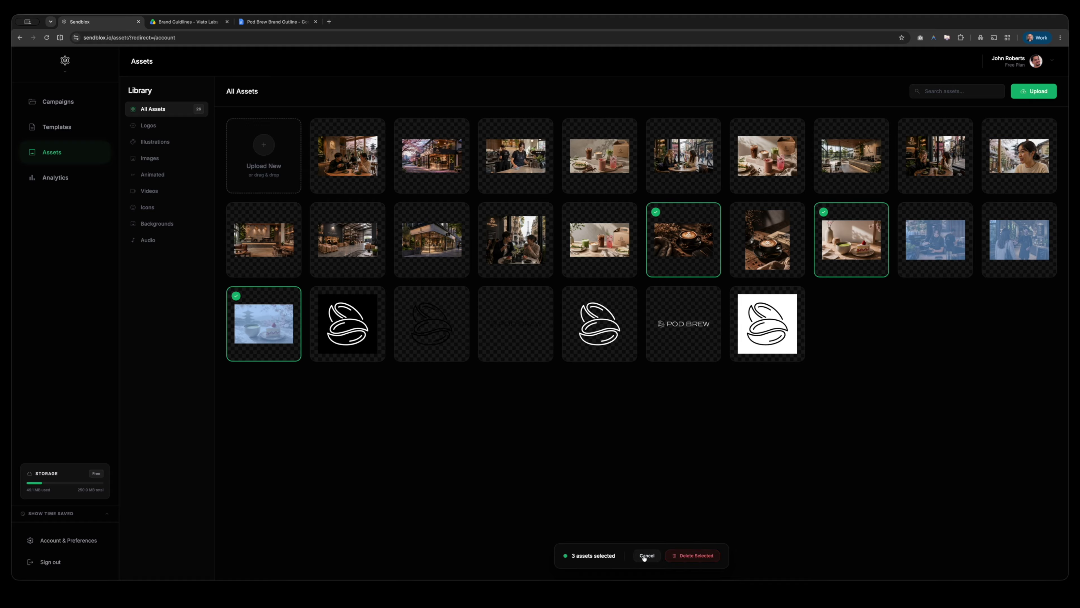
left_click(692, 555)
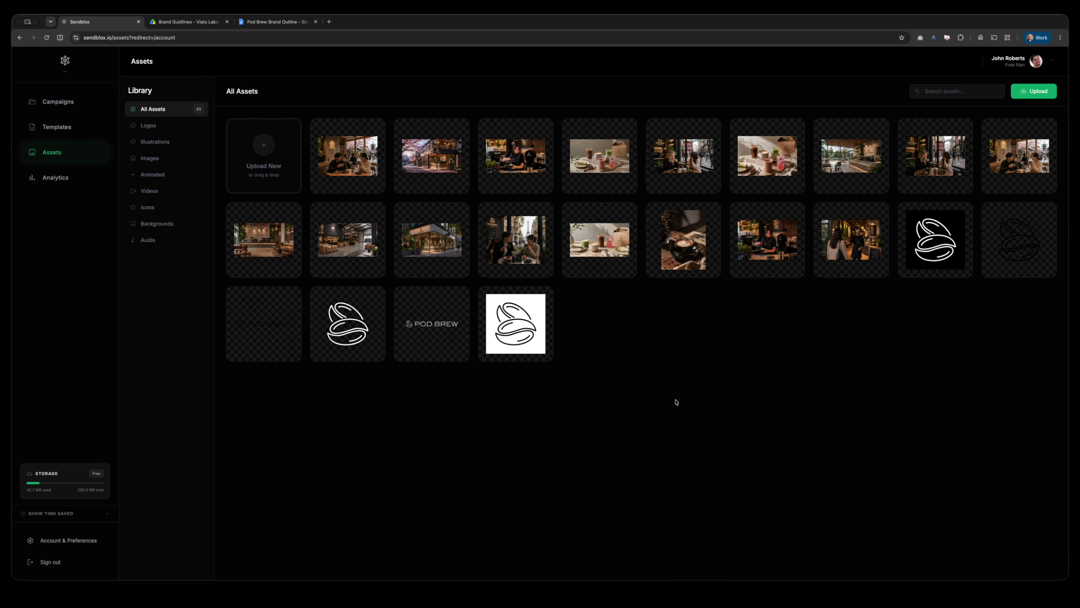
Select all four logo assets in the library's last row as a group and delete them.
left_click(666, 381)
left_click_drag(781, 380, 259, 282)
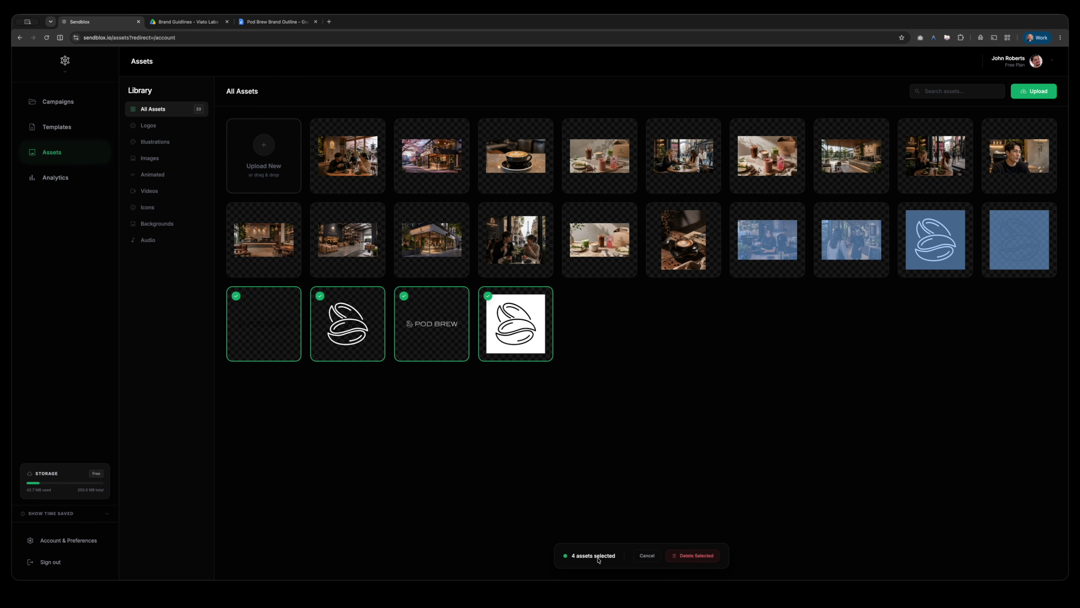
left_click(695, 555)
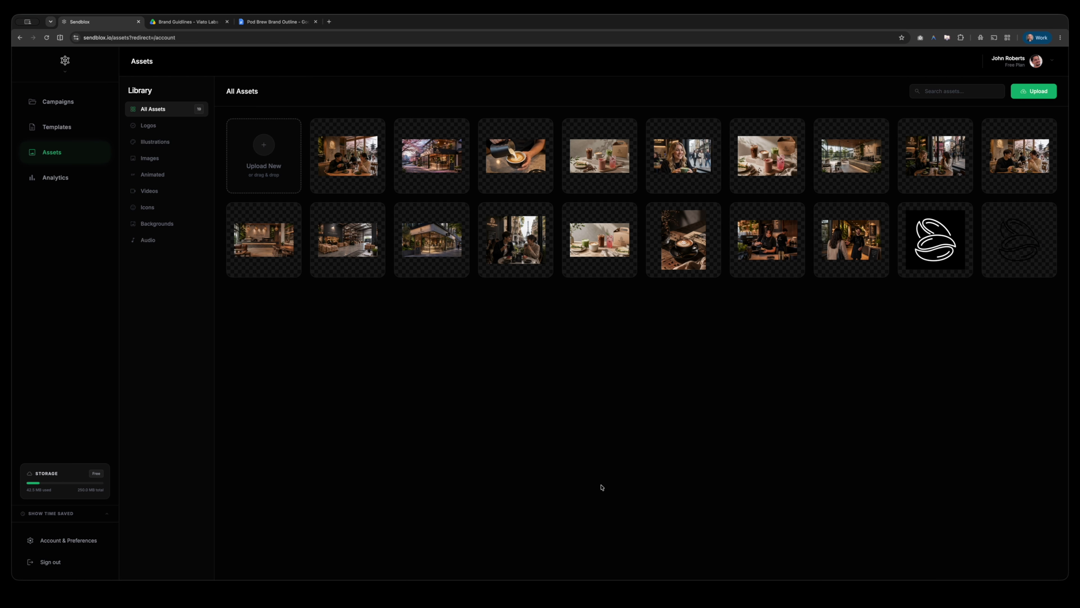
Select every remaining asset in the All Assets library and delete them all together.
left_click_drag(1043, 316, 302, 129)
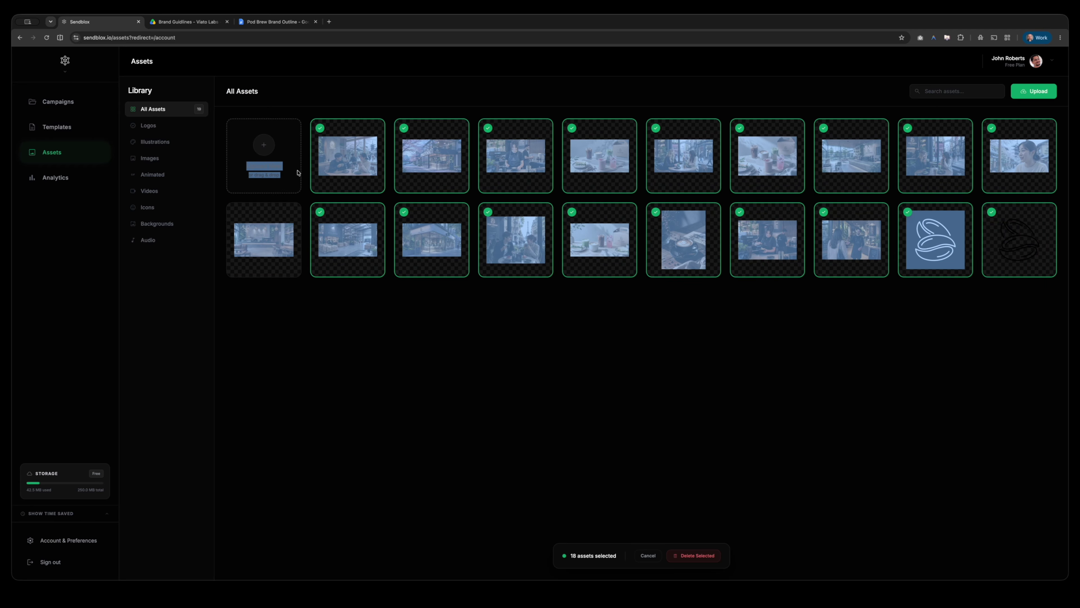
left_click(276, 220)
key("Delete")
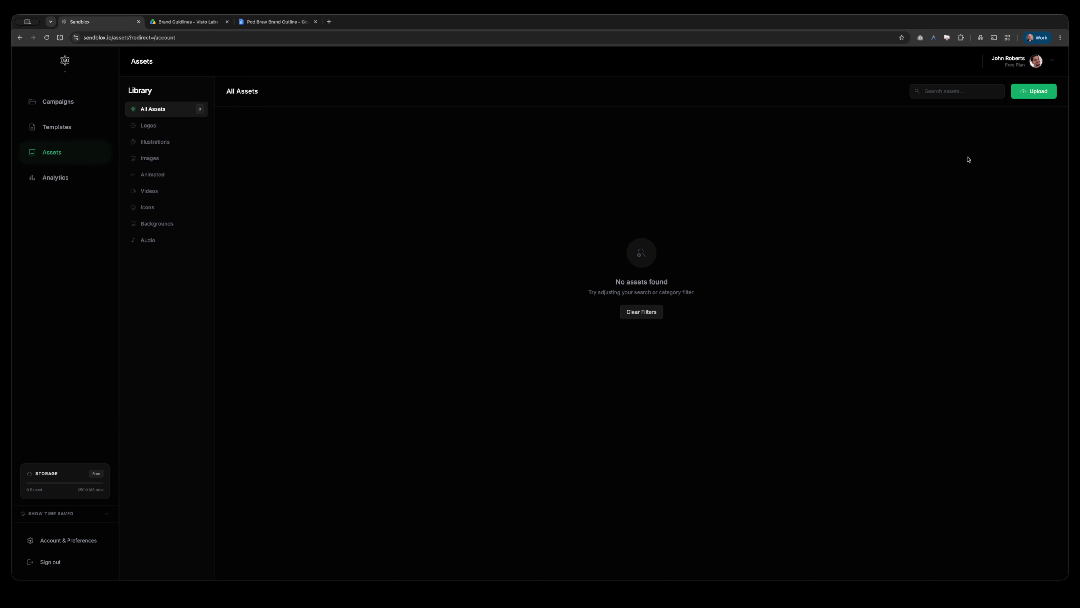
Upload all the image and video files from the "Images videos" folder, from Product Summer Promo Video.mp4 through the last PNG.
left_click(1034, 91)
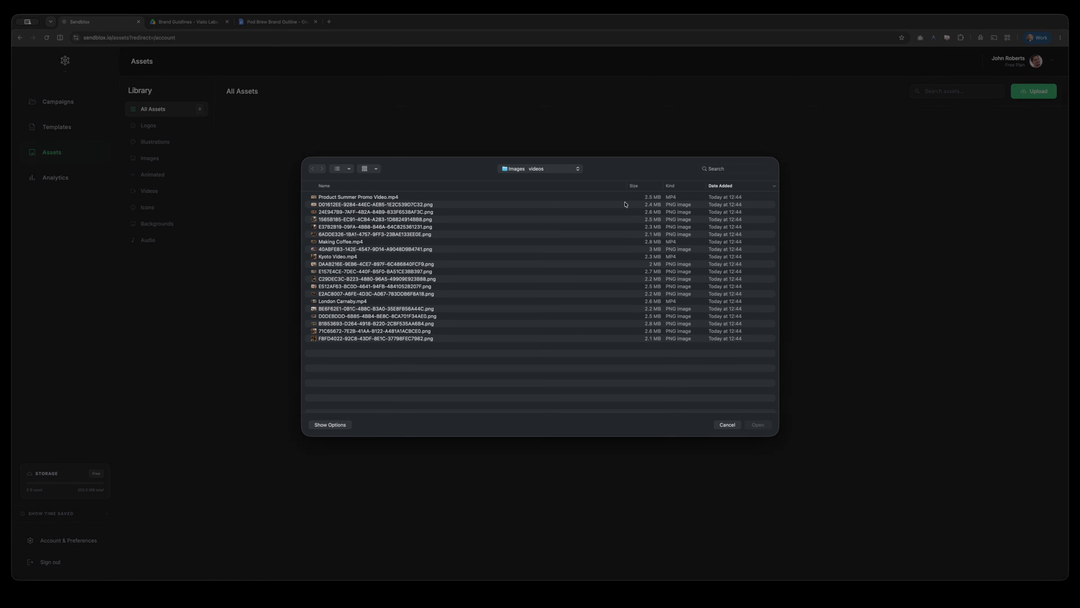
left_click(391, 198)
left_click(391, 339, "shift")
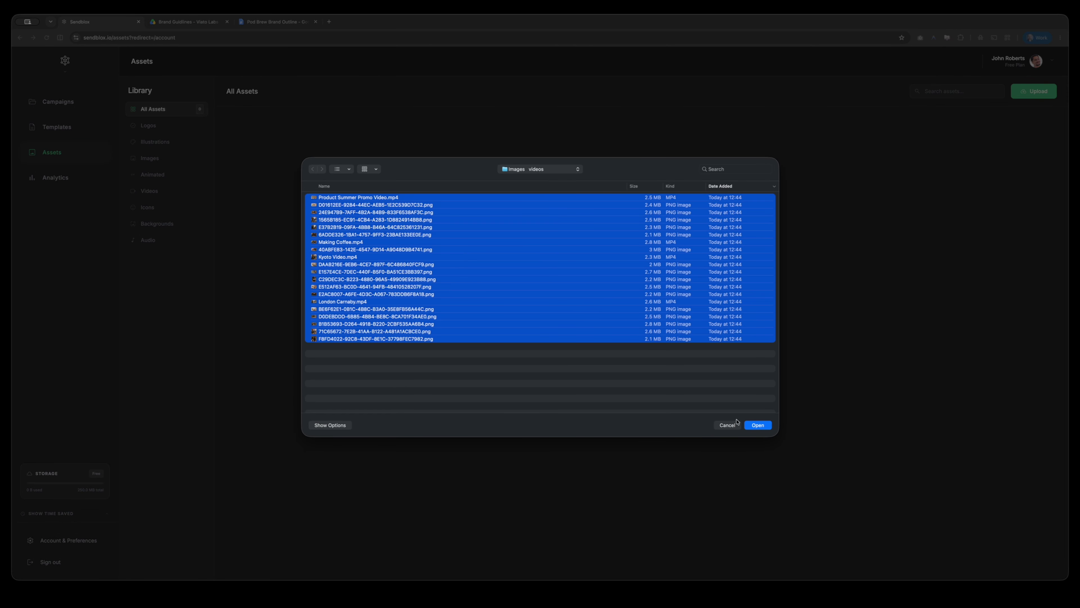
left_click(758, 425)
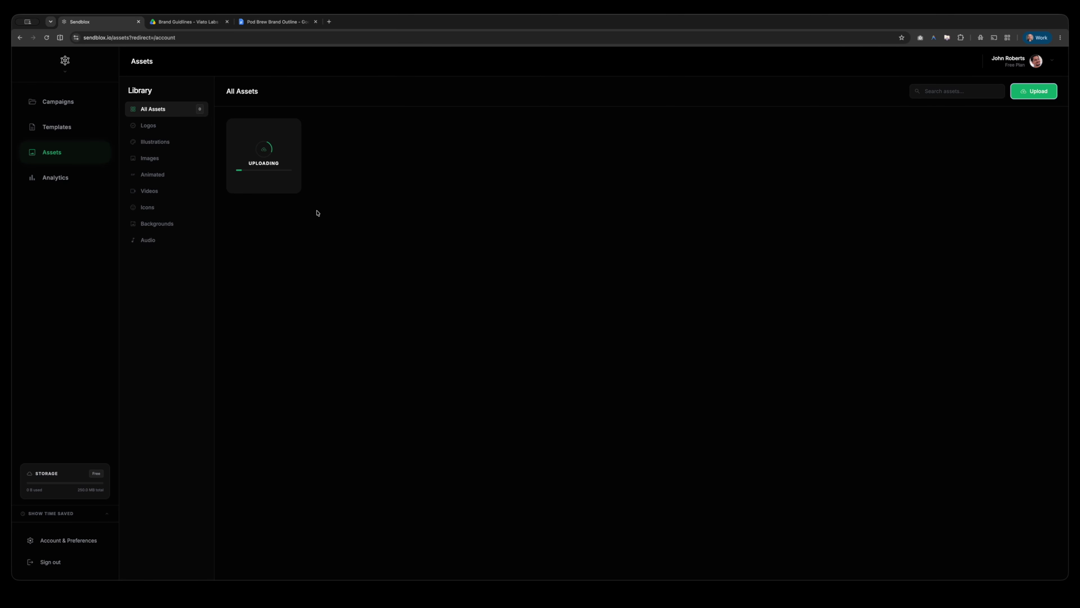
Upload all the light and dark logo PNG files from the Logos folder of Demo Client Company.
left_click(1033, 91)
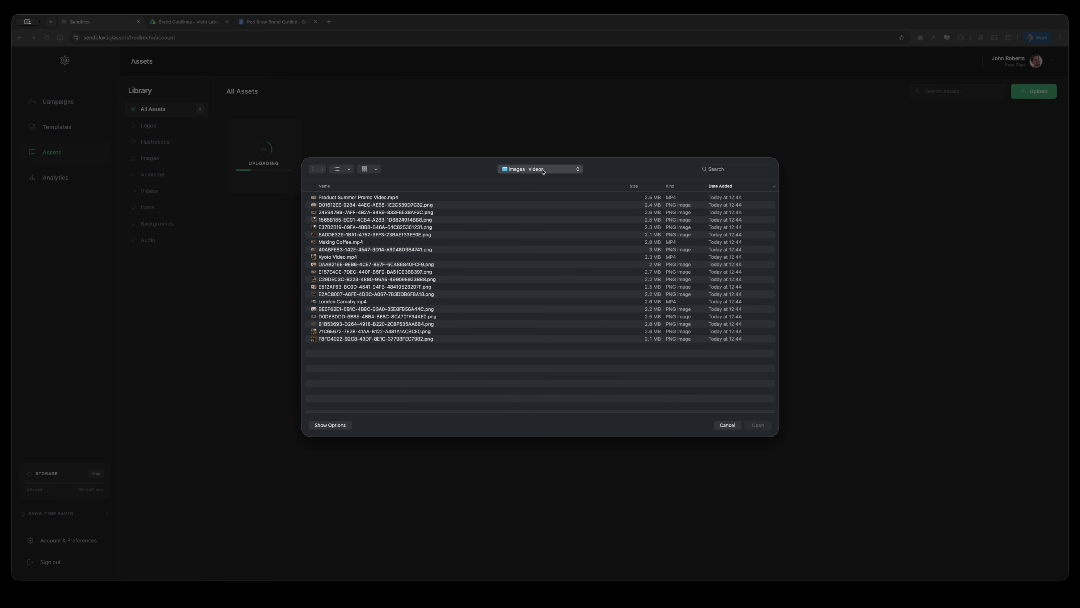
left_click(542, 178)
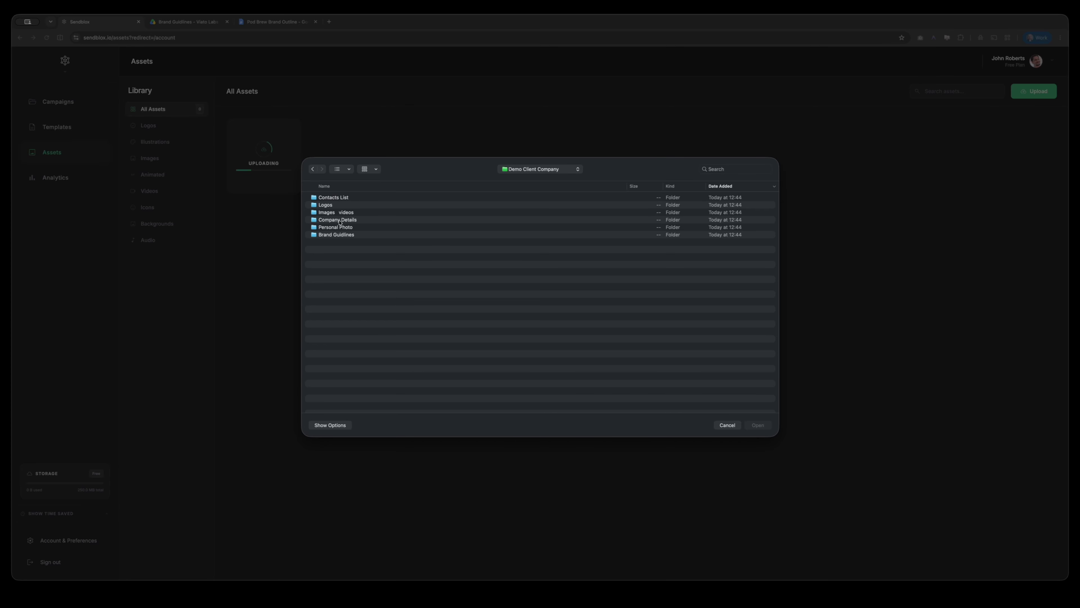
left_click(342, 212)
double_click(339, 205)
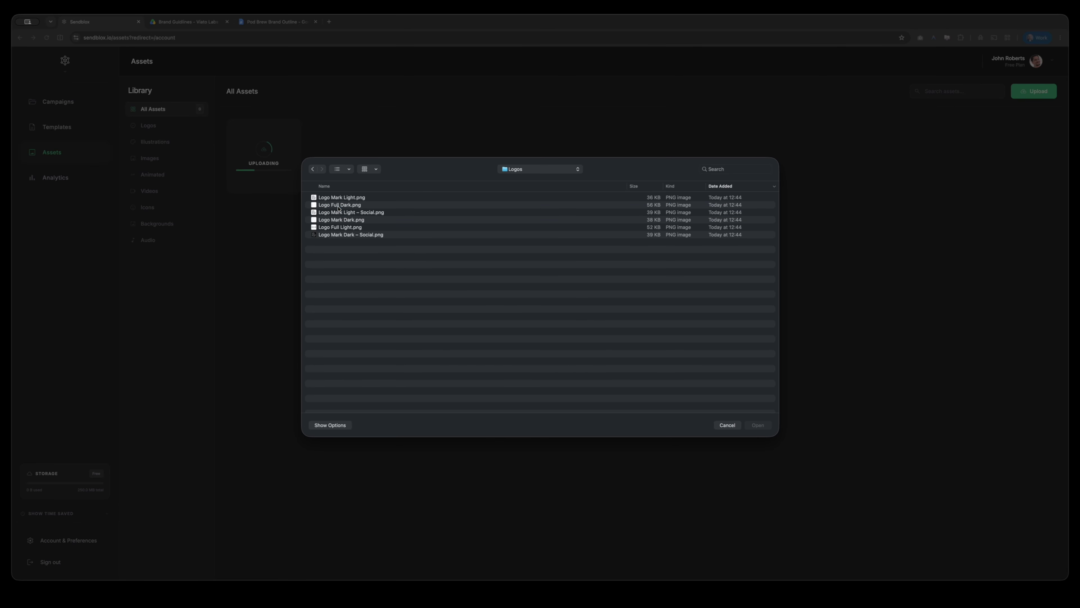
left_click_drag(397, 236, 364, 193)
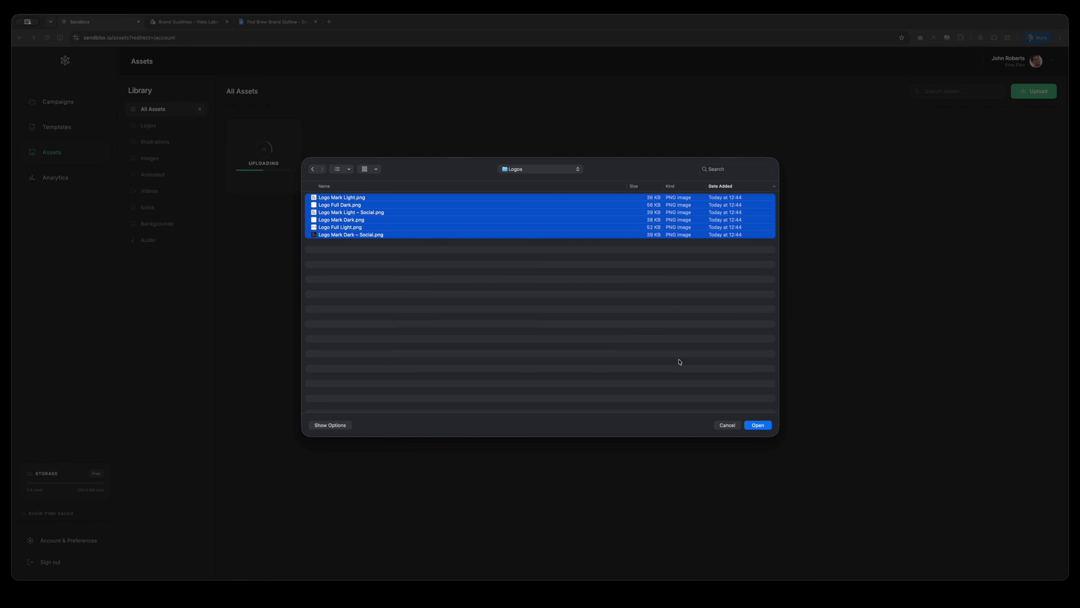
left_click(758, 426)
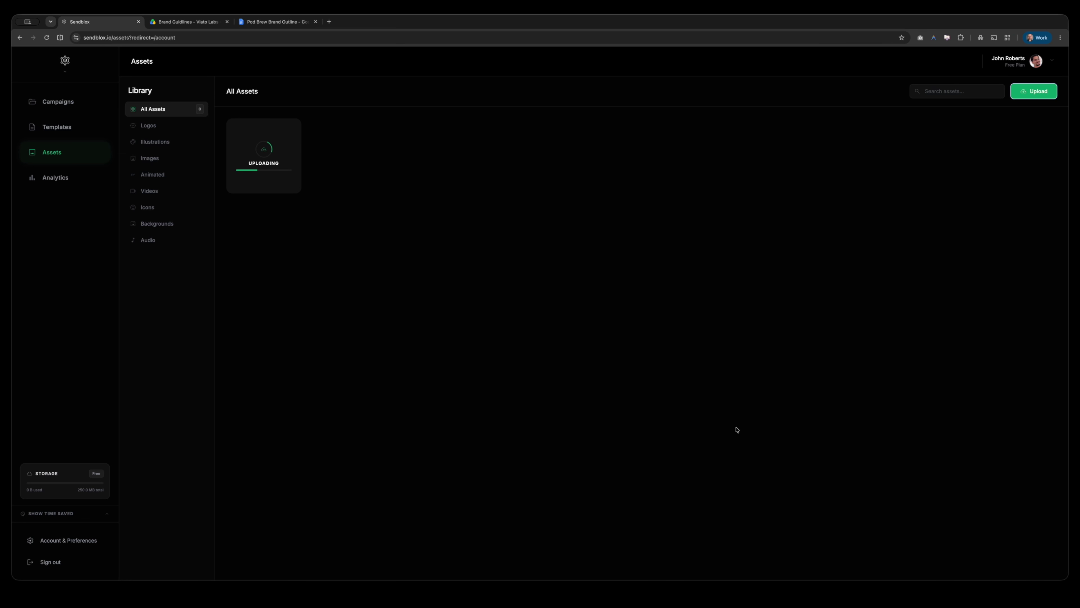